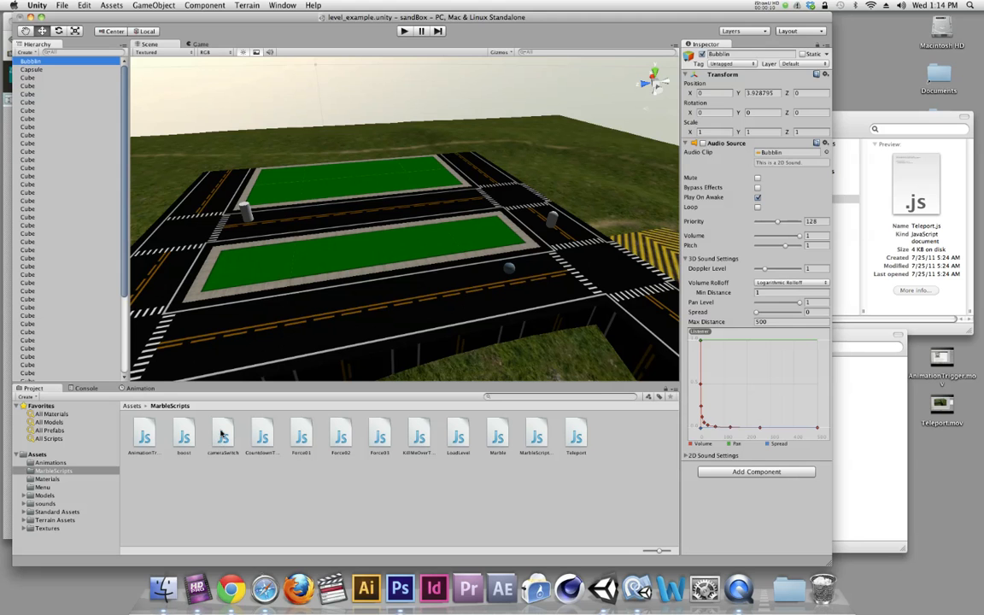
Step: Open the cameraSwitch script in MonoDevelop, examine its Camera1 and Camera2 variable declarations, close it and return to Unity
{"action": "left_click", "coordinate": [222, 435]}
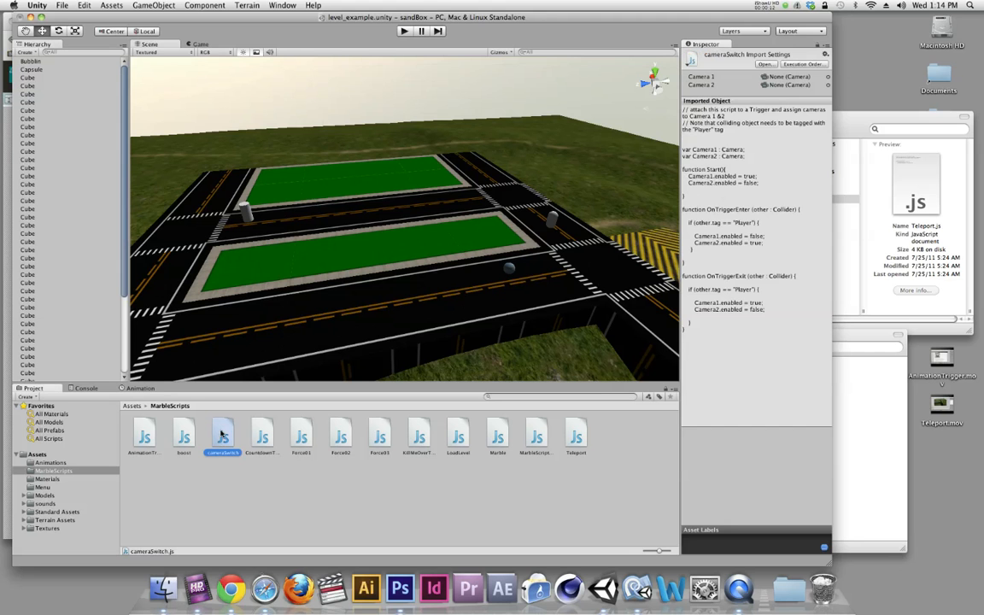
{"action": "double_click", "coordinate": [221, 436]}
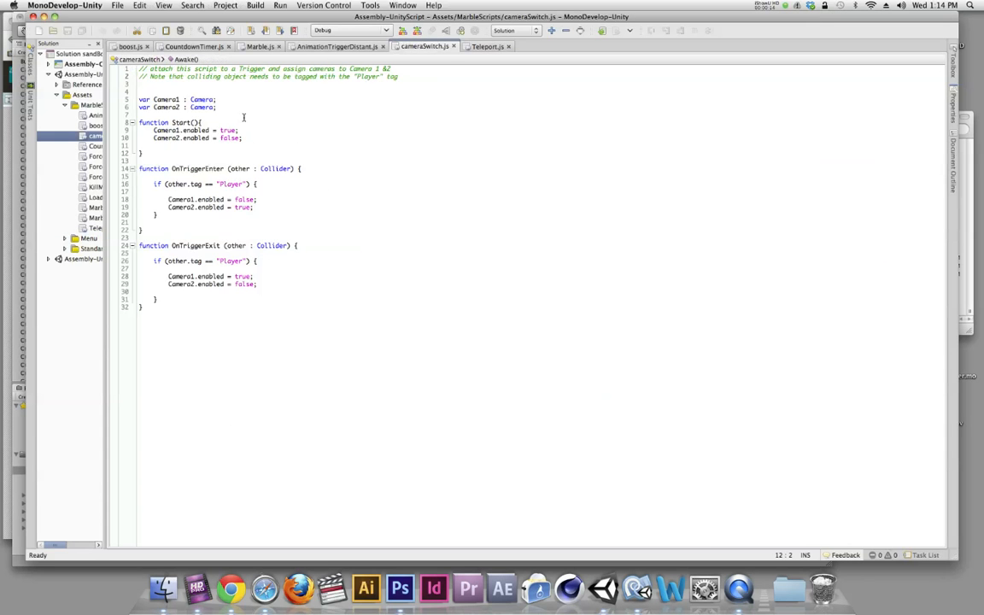
{"action": "left_click_drag", "start_coordinate": [221, 108], "coordinate": [140, 99]}
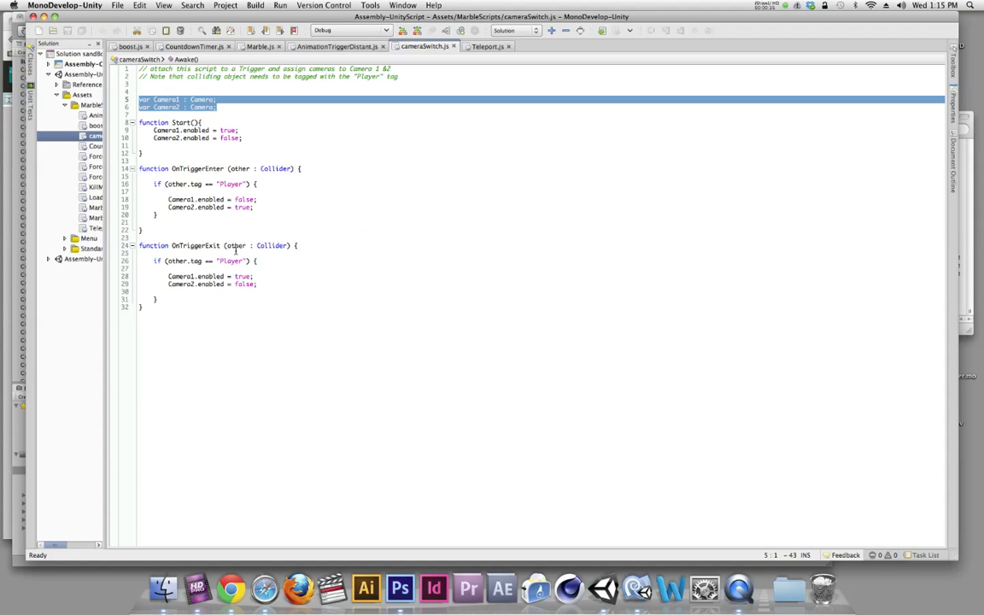
{"action": "key", "text": "super+w"}
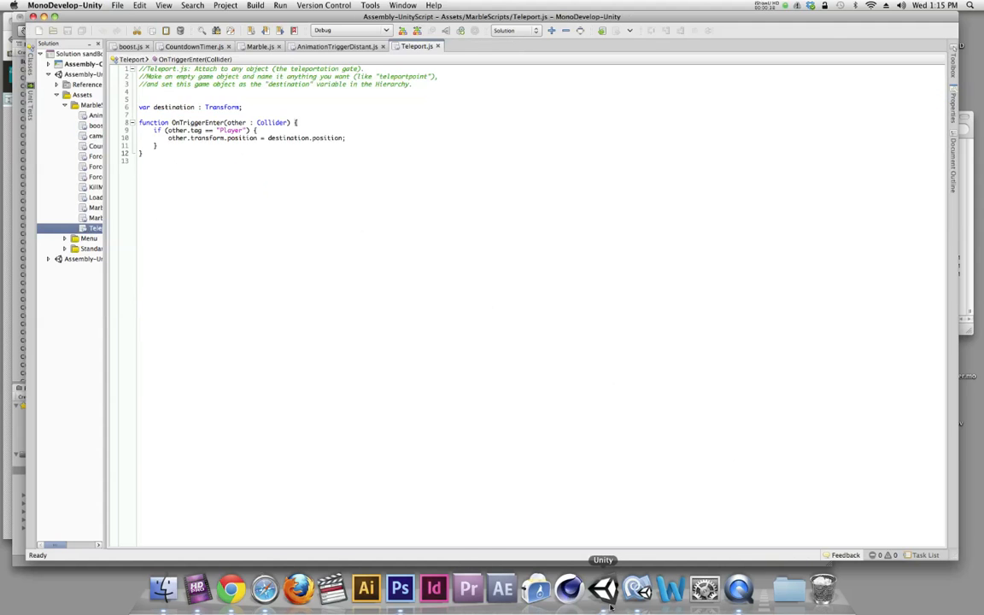
{"action": "left_click", "coordinate": [603, 589]}
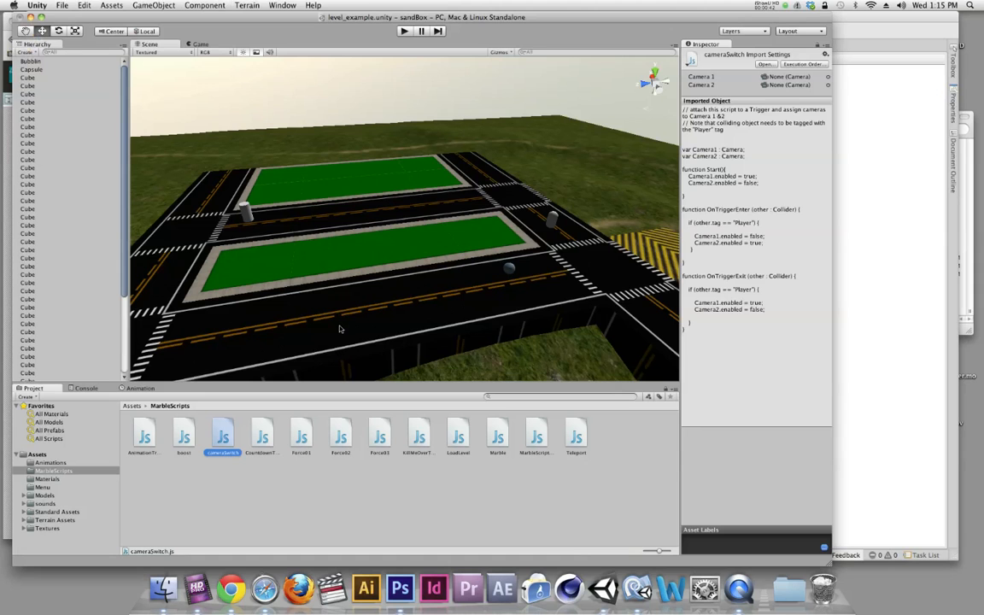
Step: Create an empty game object and rename it Street
{"action": "scroll", "coordinate": [50, 282], "scroll_direction": "down", "scroll_amount": 2}
{"action": "scroll", "coordinate": [52, 293], "scroll_direction": "down", "scroll_amount": 2}
{"action": "scroll", "coordinate": [51, 282], "scroll_direction": "up", "scroll_amount": 3}
{"action": "left_click", "coordinate": [159, 5]}
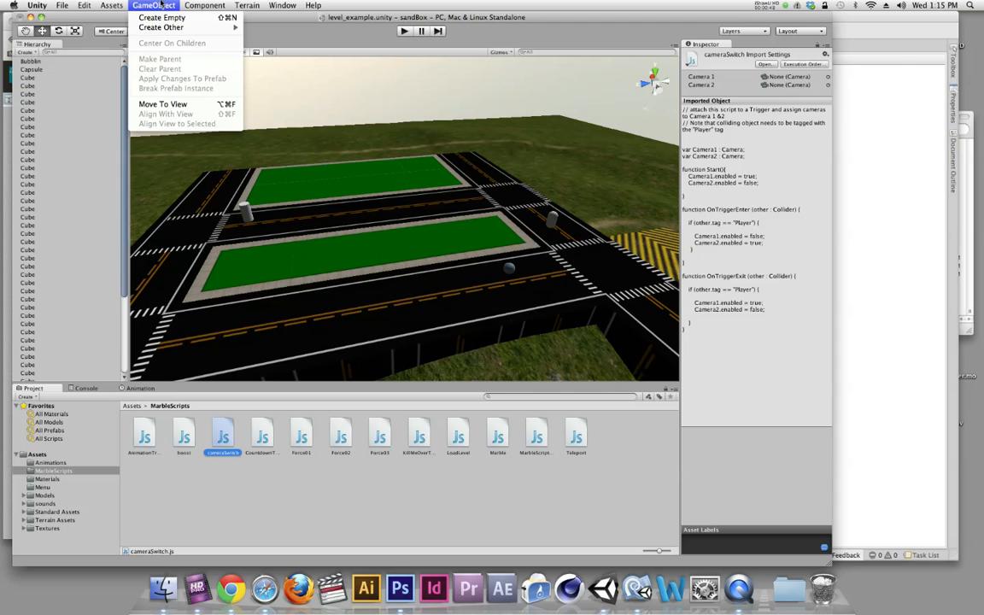
{"action": "left_click", "coordinate": [161, 17]}
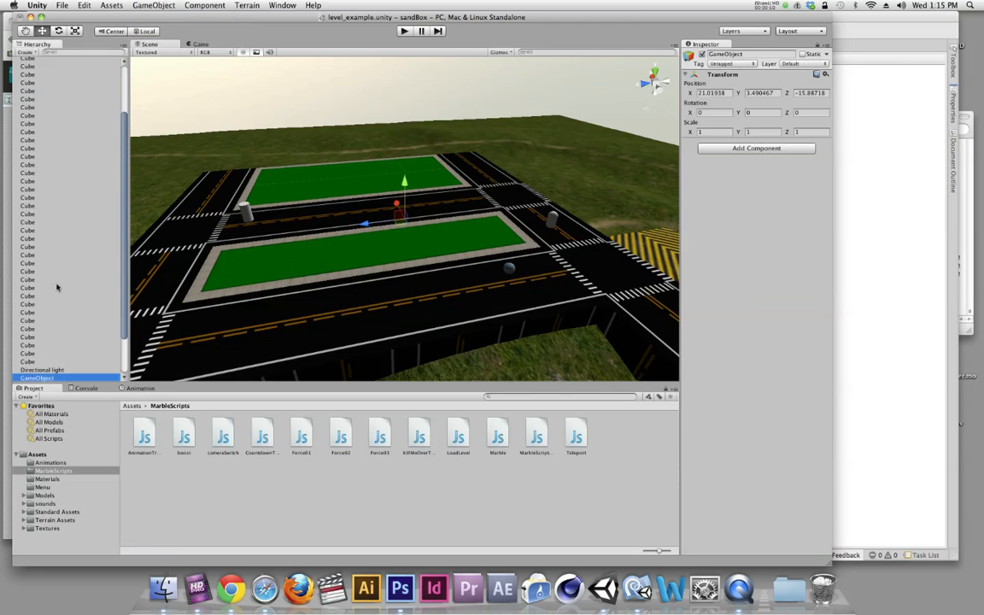
{"action": "left_click", "coordinate": [40, 380]}
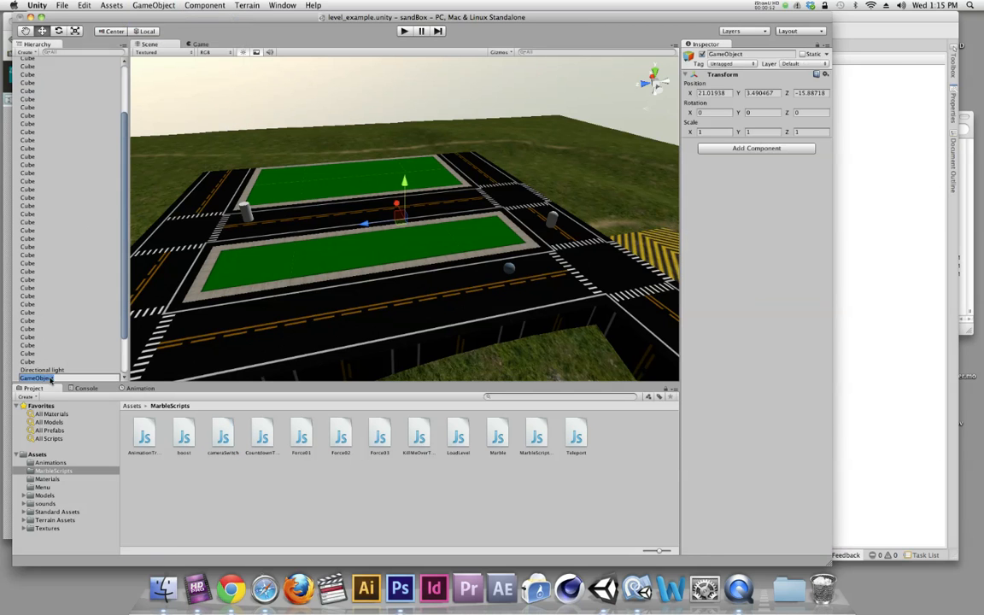
{"action": "type", "text": "Sc"}
{"action": "type", "text": "reet"}
{"action": "key", "text": "Return"}
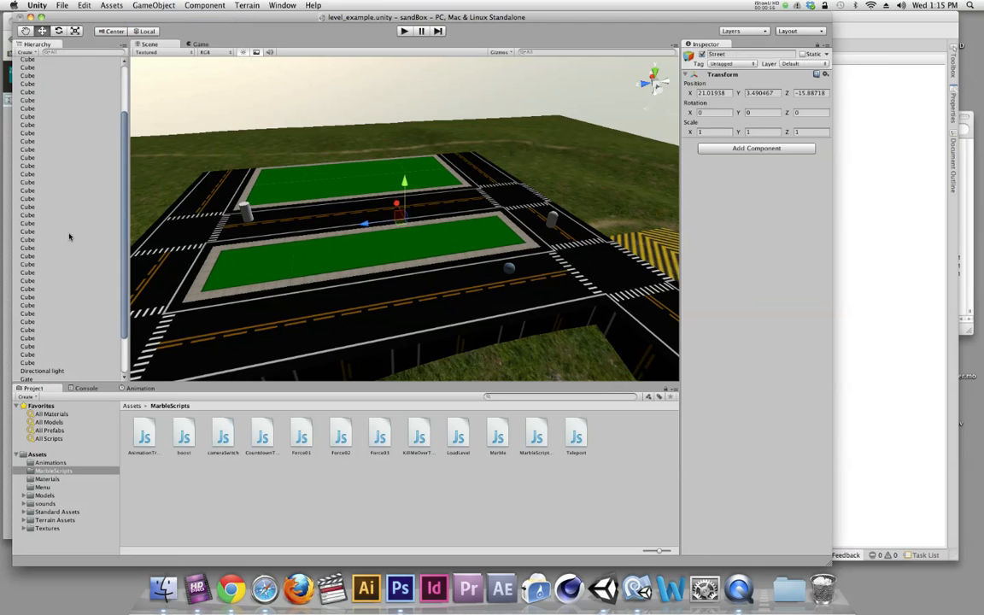
Step: Group all the Cube objects of the road layout under the Street object as its children
{"action": "scroll", "coordinate": [69, 235], "scroll_direction": "up", "scroll_amount": 5}
{"action": "left_click", "coordinate": [25, 77]}
{"action": "scroll", "coordinate": [34, 171], "scroll_direction": "down", "scroll_amount": 2}
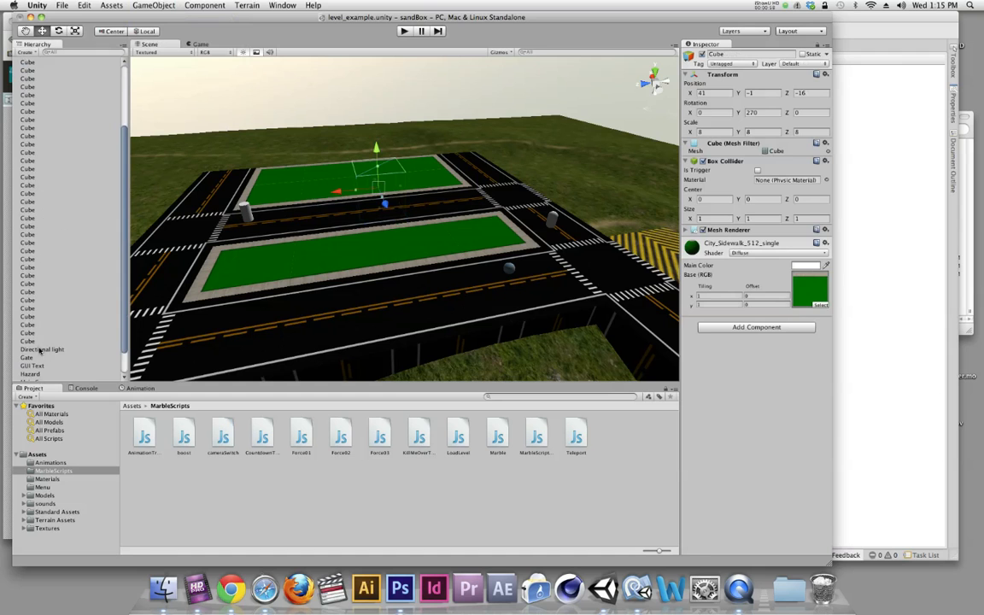
{"action": "left_click", "coordinate": [33, 344], "text": "shift"}
{"action": "scroll", "coordinate": [32, 341], "scroll_direction": "down", "scroll_amount": 2}
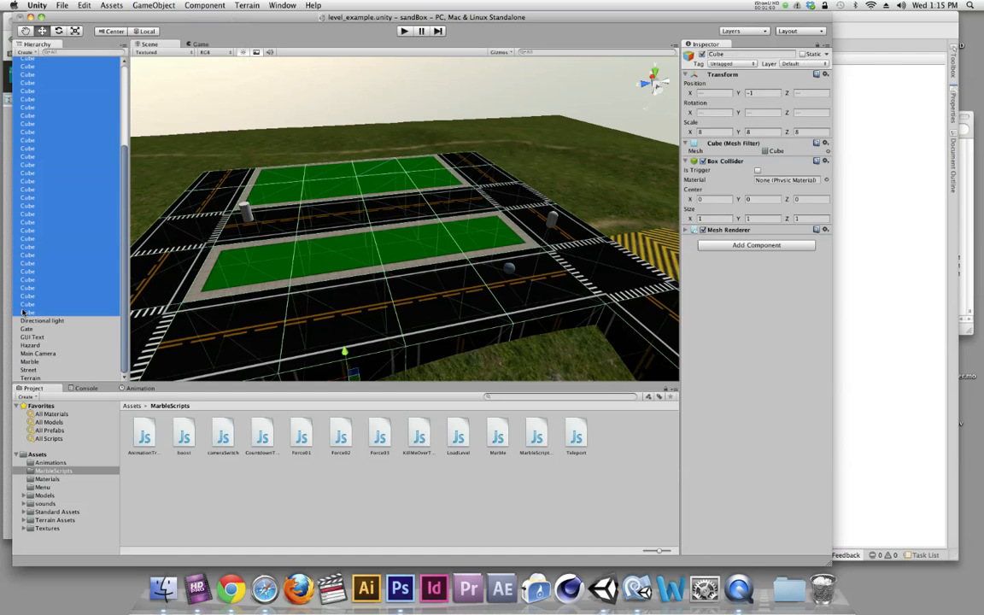
{"action": "left_click_drag", "start_coordinate": [26, 313], "coordinate": [28, 338]}
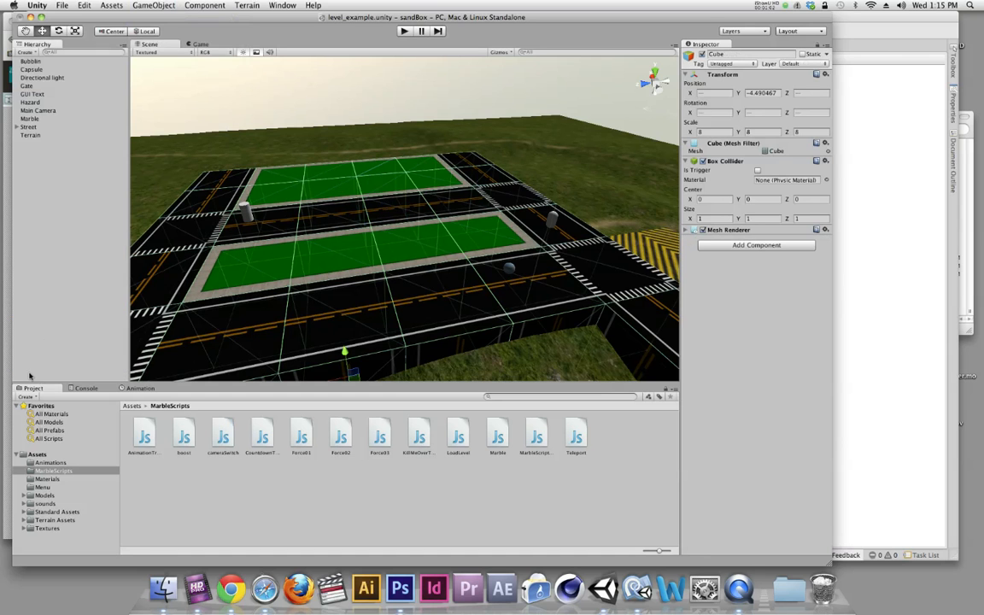
{"action": "left_click", "coordinate": [30, 126]}
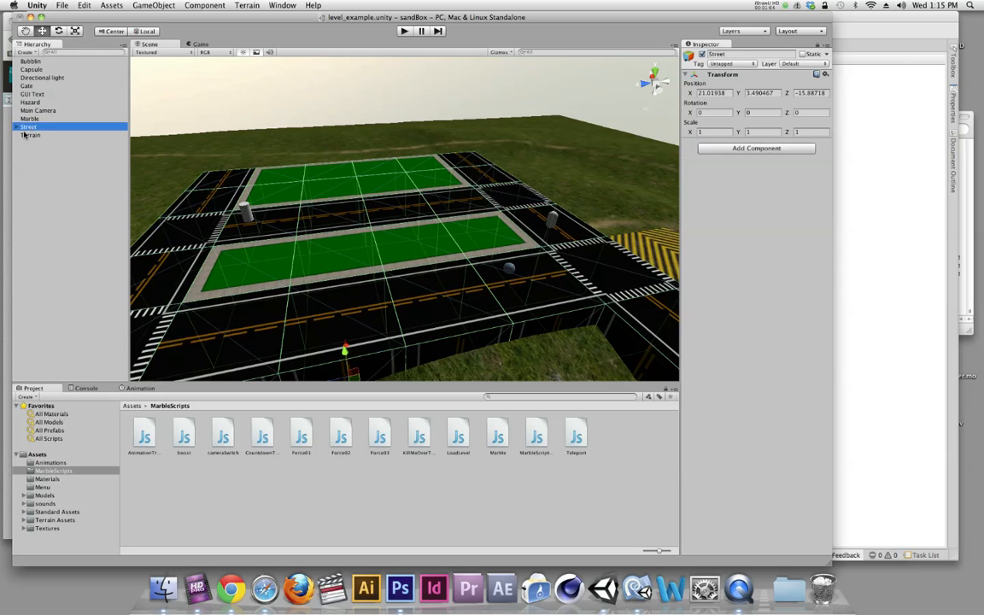
{"action": "left_click", "coordinate": [17, 126]}
{"action": "left_click", "coordinate": [18, 126]}
Step: Inspect the Main Camera's settings and play-test the scene briefly to see its marble-following view
{"action": "left_click", "coordinate": [46, 112]}
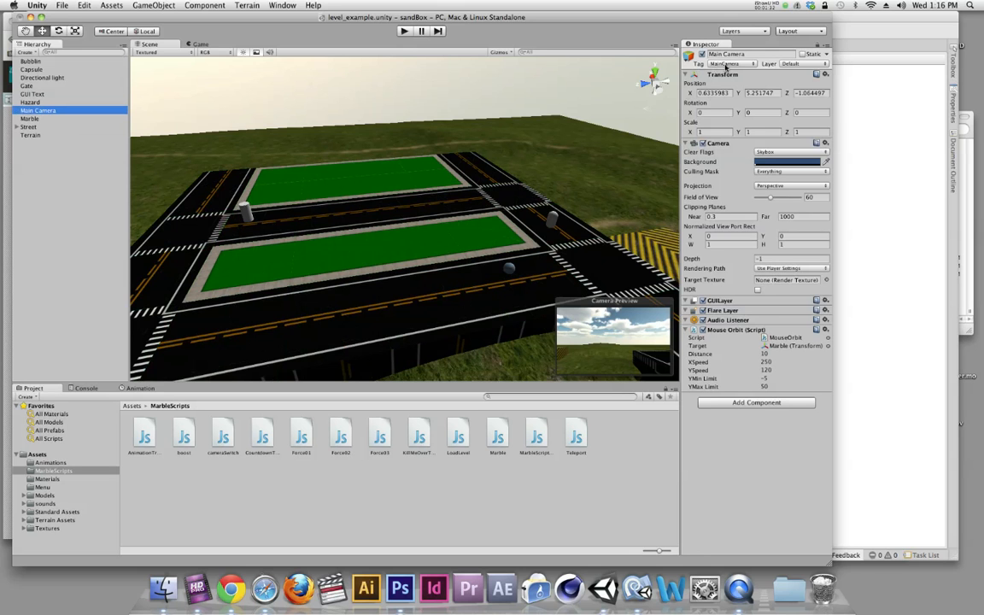
{"action": "left_click", "coordinate": [406, 32]}
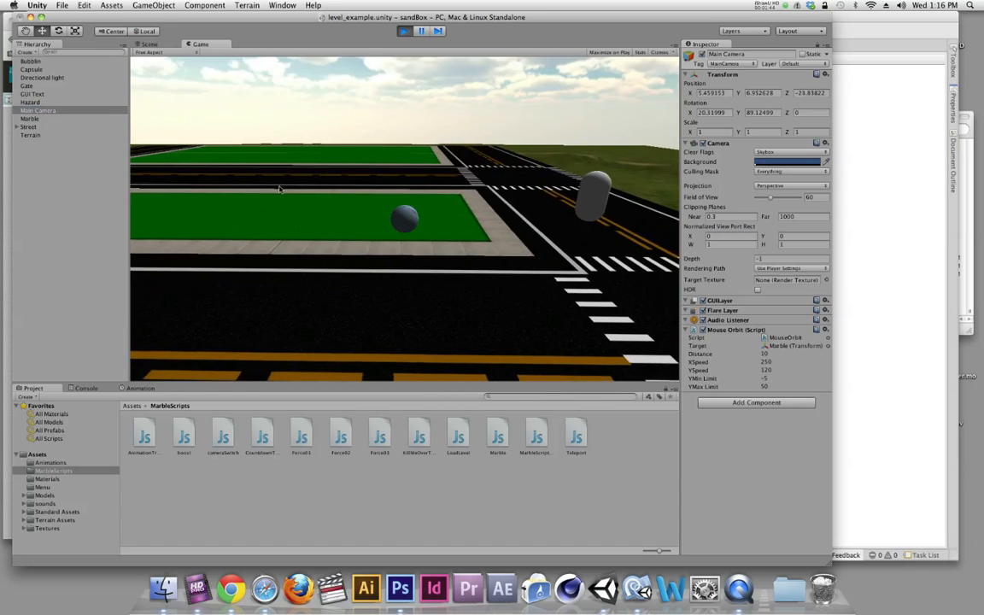
{"action": "key", "text": "super+p"}
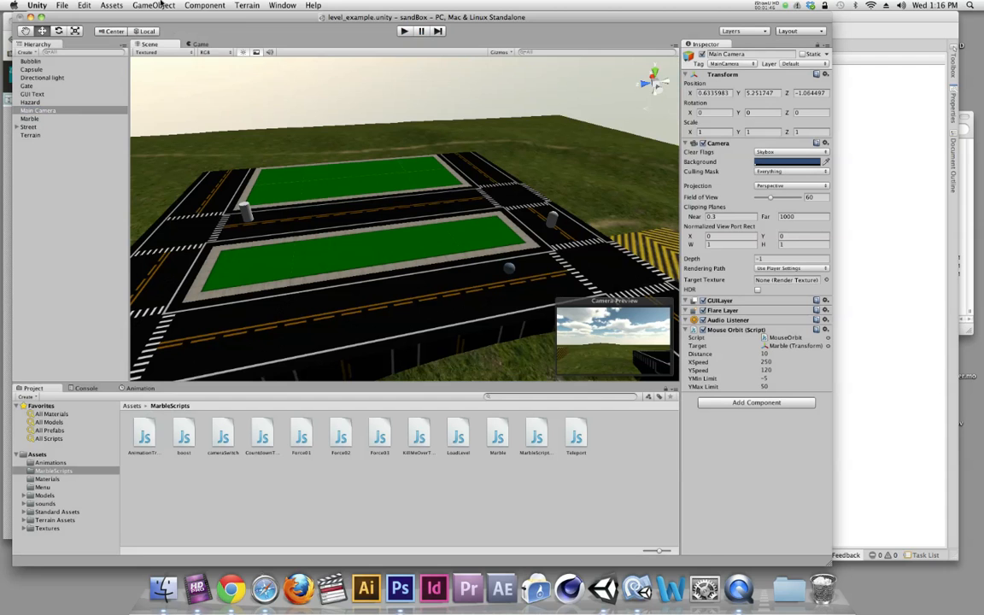
Step: Add a new camera to the scene and rename it SkyCamera
{"action": "left_click", "coordinate": [161, 4]}
{"action": "mouse_move", "coordinate": [145, 27]}
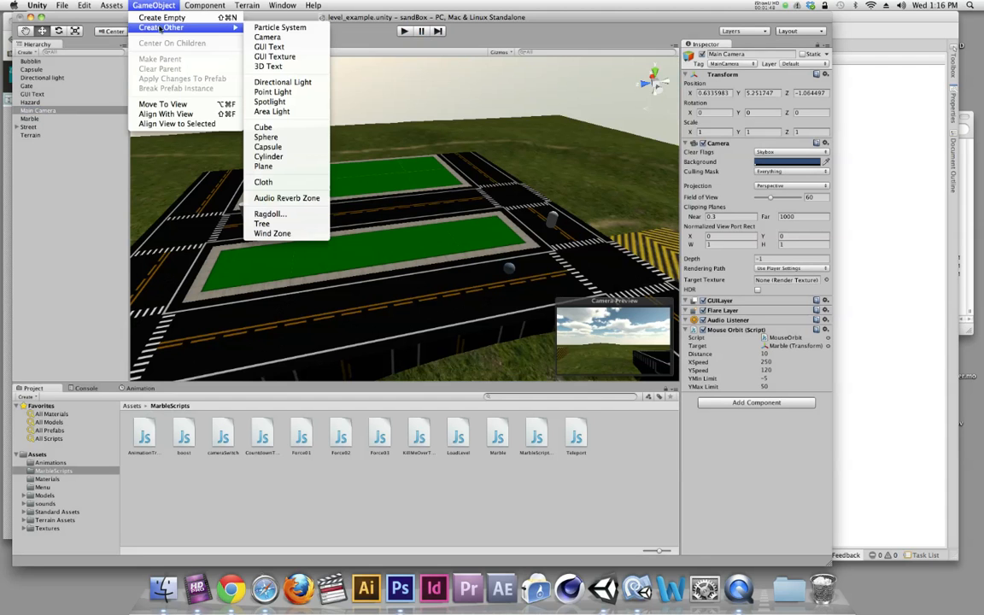
{"action": "left_click", "coordinate": [261, 37]}
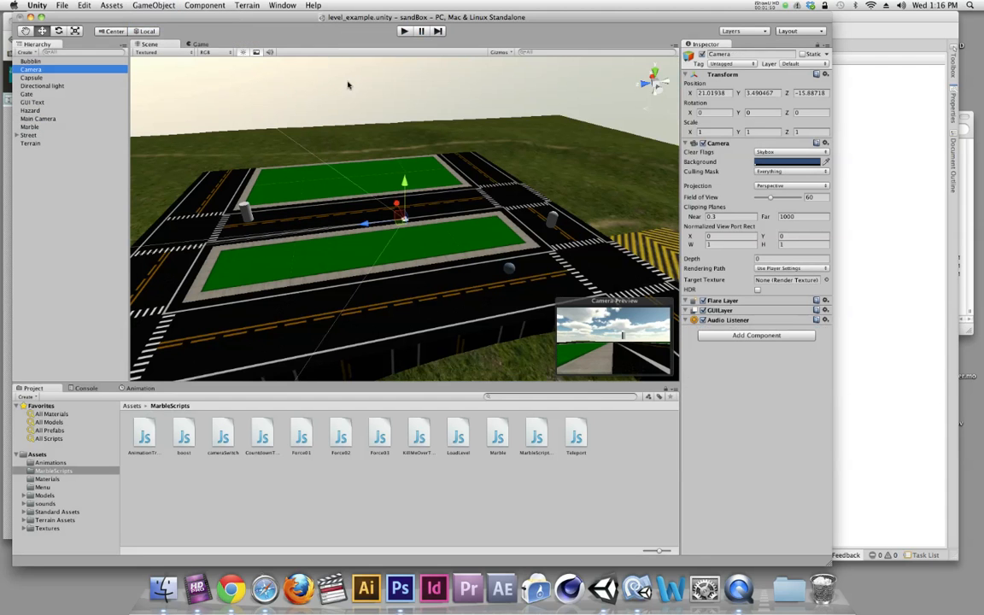
{"action": "left_click", "coordinate": [27, 71]}
{"action": "type", "text": "SkyCamera"}
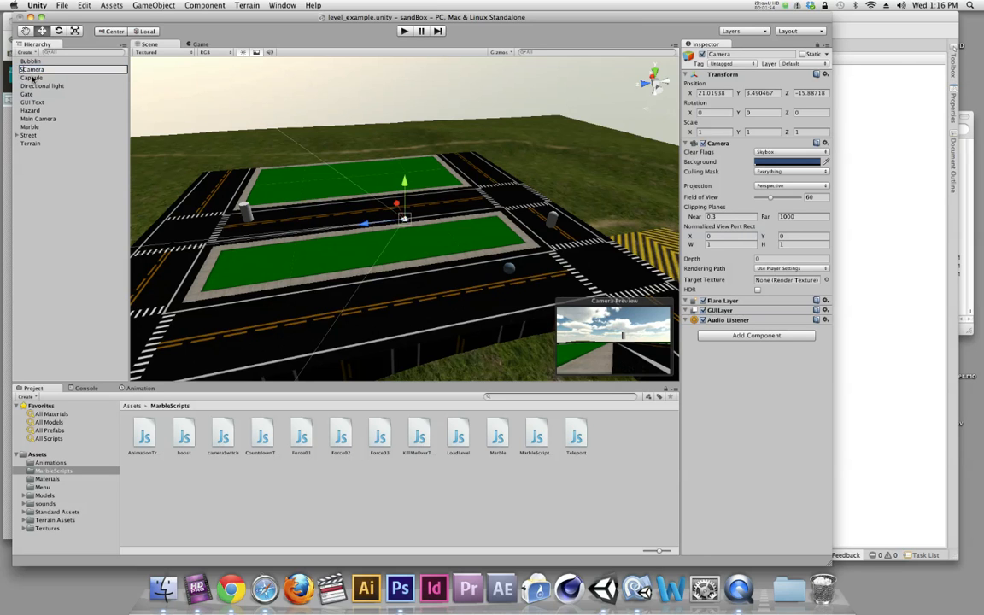
{"action": "key", "text": "Return"}
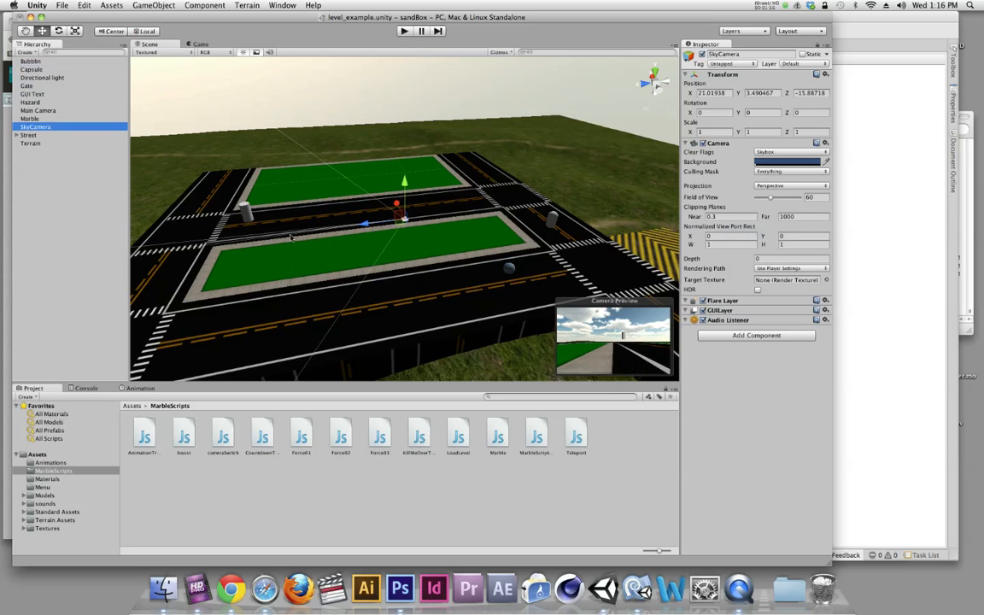
Step: Place SkyCamera above the streets at about X 10.6, Y 15.2, Z -37.8 and tilt it down to an X rotation of 65.29
{"action": "left_click", "coordinate": [49, 127]}
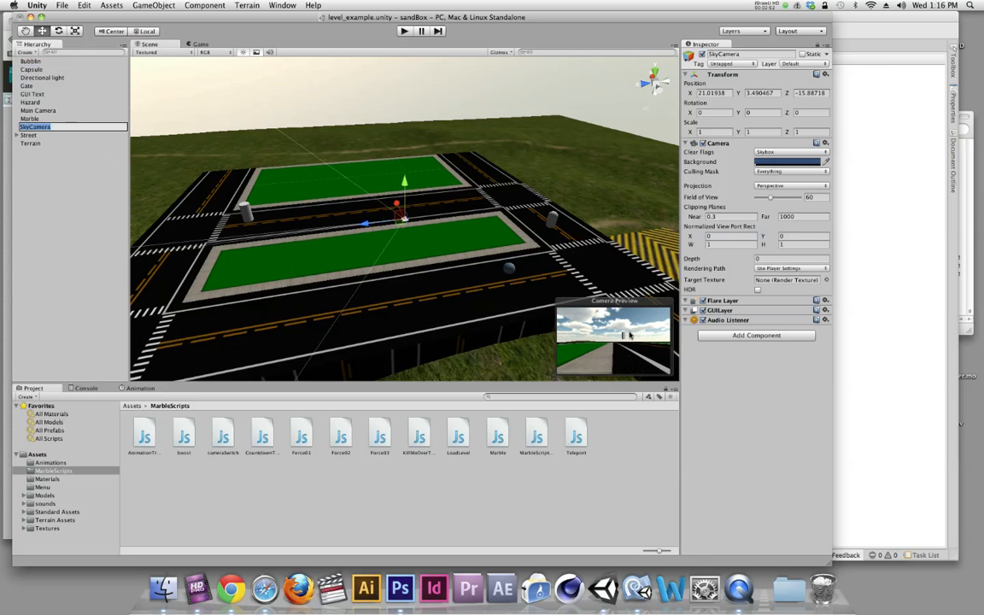
{"action": "left_click_drag", "start_coordinate": [377, 227], "coordinate": [621, 86]}
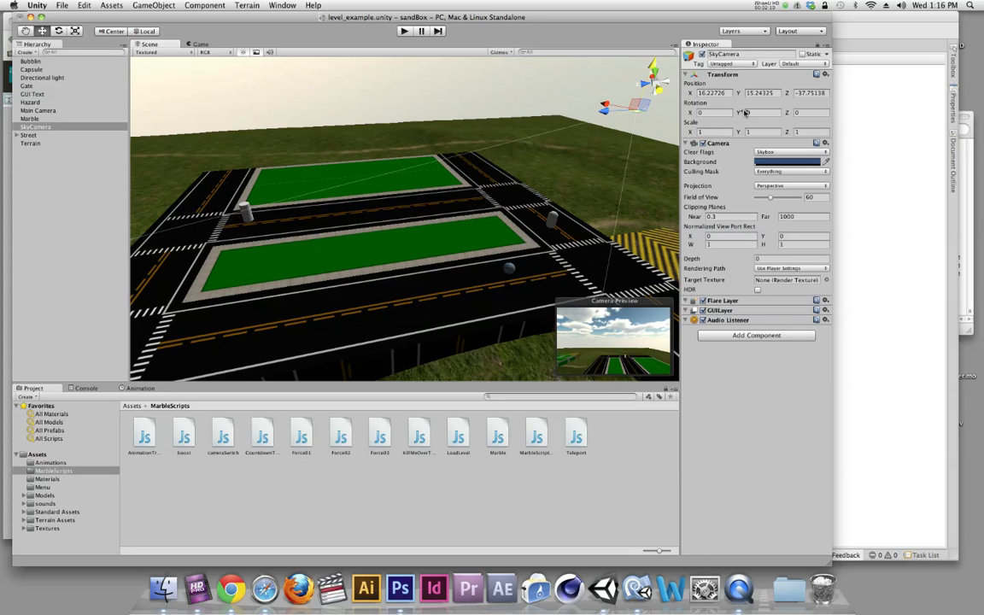
{"action": "left_click_drag", "start_coordinate": [692, 113], "coordinate": [915, 115]}
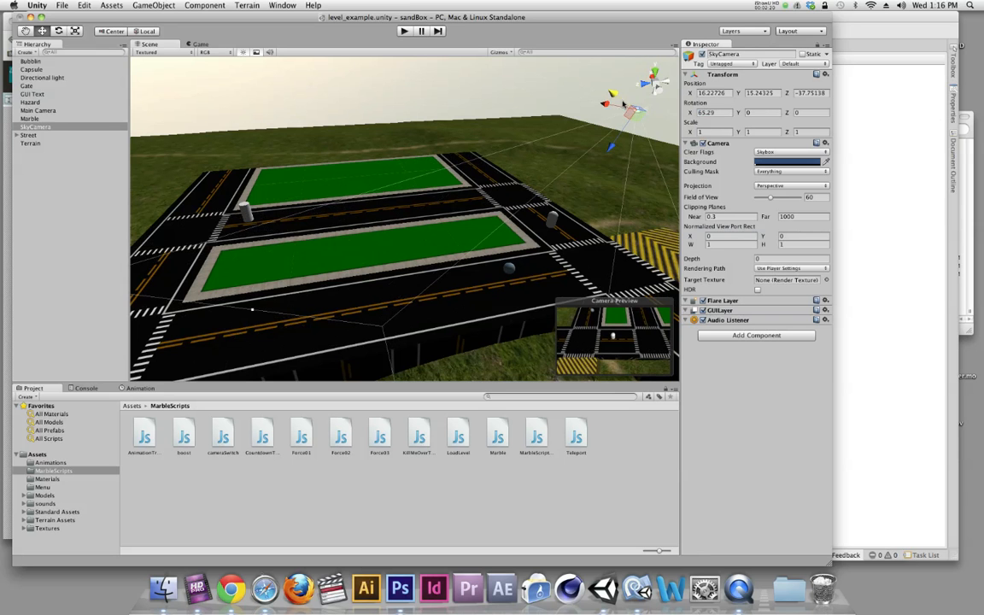
{"action": "left_click_drag", "start_coordinate": [559, 167], "coordinate": [771, 154], "text": "alt"}
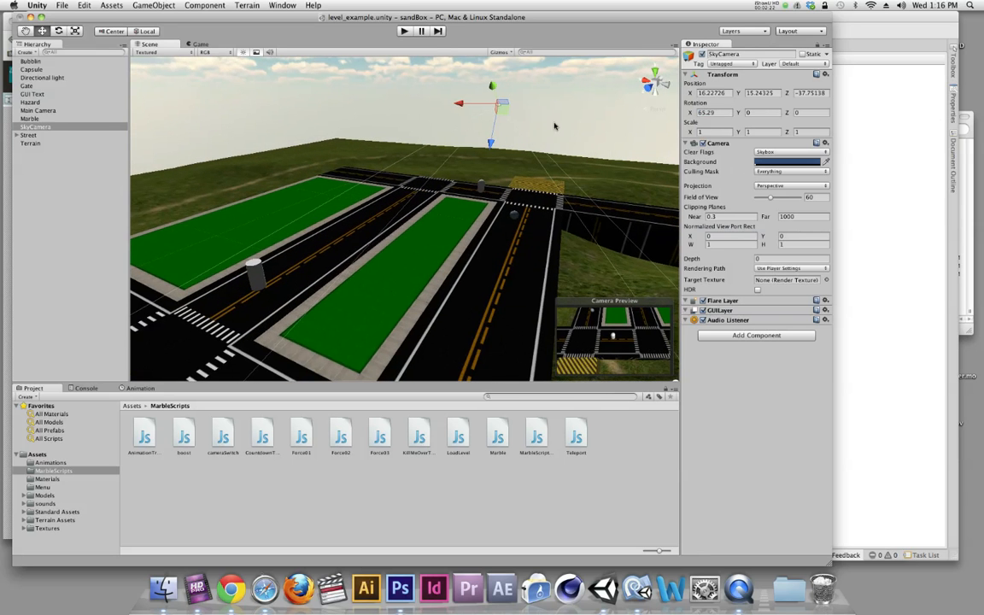
{"action": "left_click_drag", "start_coordinate": [474, 103], "coordinate": [514, 113]}
{"action": "mouse_move", "coordinate": [492, 263]}
{"action": "left_mouse_down", "text": "alt"}
{"action": "mouse_move", "coordinate": [516, 287]}
{"action": "mouse_move", "coordinate": [374, 345]}
{"action": "mouse_move", "coordinate": [500, 247]}
{"action": "left_mouse_up", "text": "alt"}
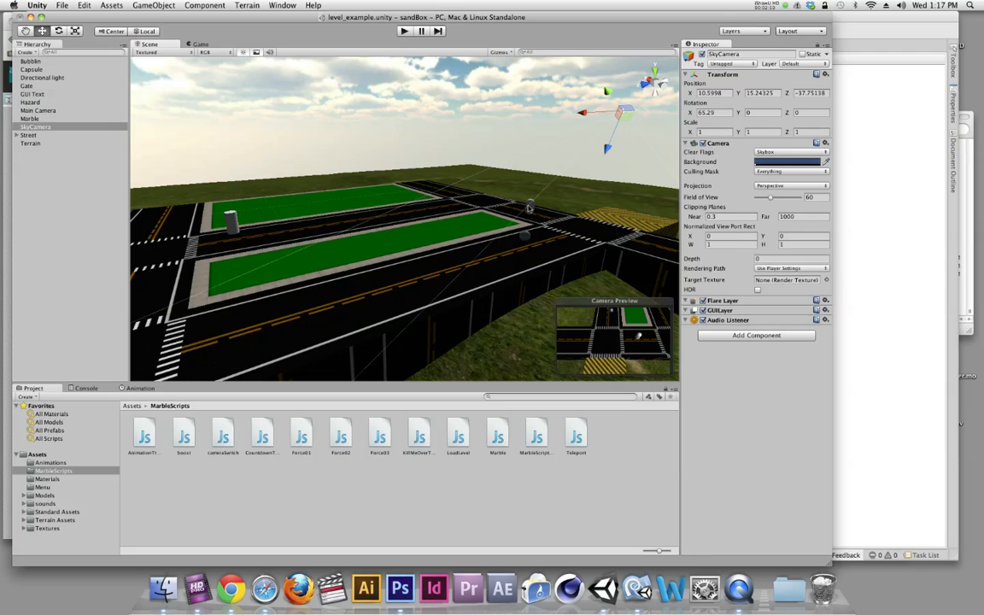
Step: Delete the Capsule and the Gate object standing on the streets
{"action": "left_click", "coordinate": [530, 207]}
{"action": "key", "text": "super+BackSpace"}
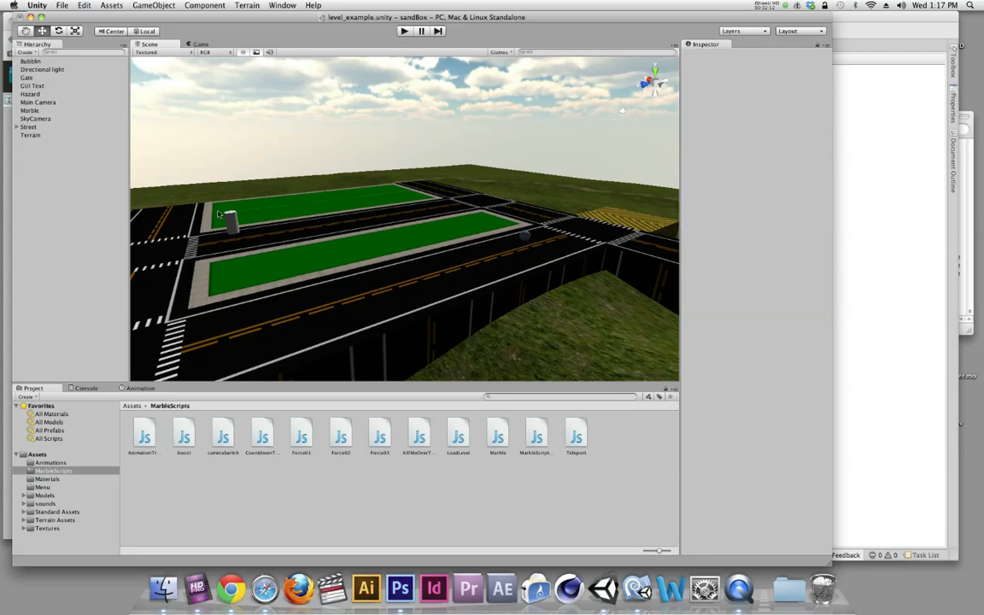
{"action": "left_click", "coordinate": [243, 226]}
{"action": "key", "text": "super+BackSpace"}
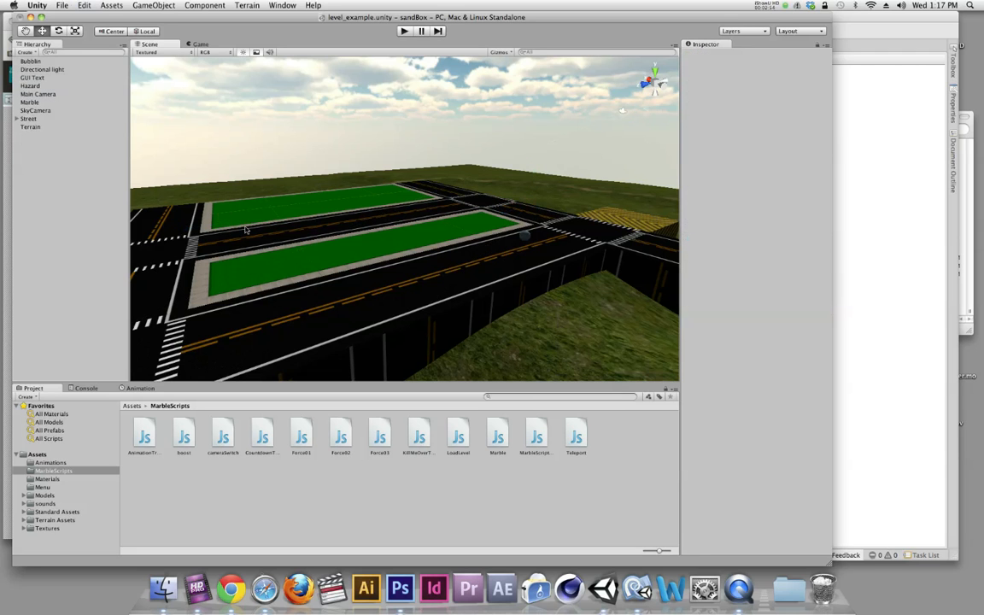
Step: Create a cube and move it to the intersection near the yellow-striped area, at about X 9.6, Y 3.5, Z -31.7
{"action": "left_click", "coordinate": [141, 5]}
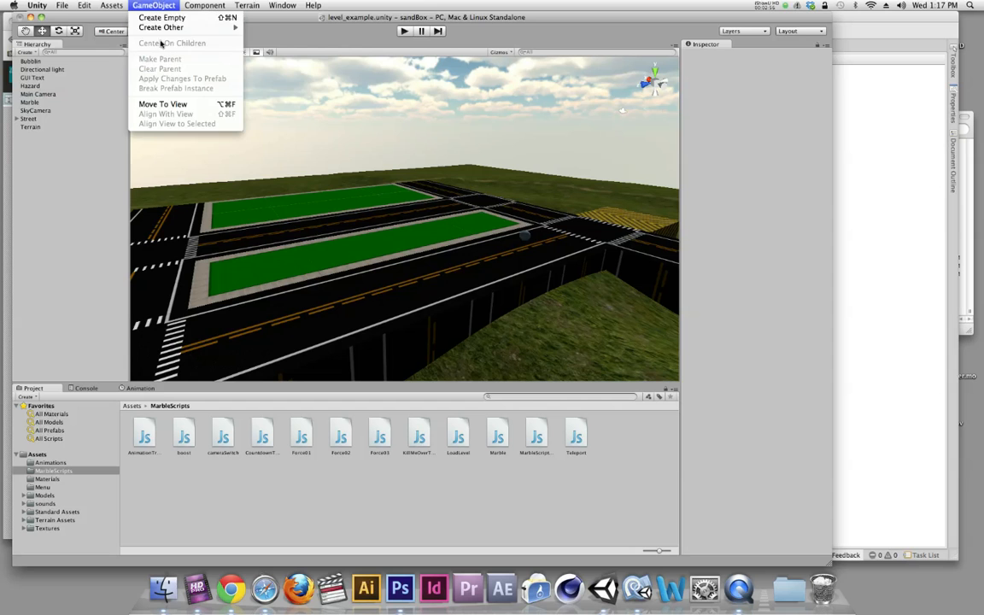
{"action": "mouse_move", "coordinate": [150, 28]}
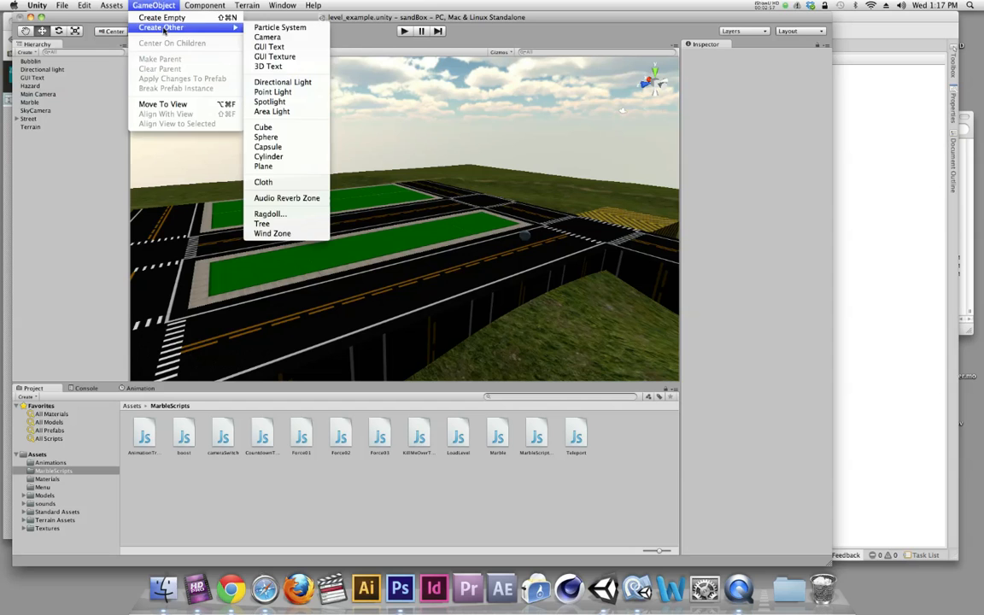
{"action": "left_click", "coordinate": [263, 127]}
{"action": "left_click_drag", "start_coordinate": [394, 239], "coordinate": [466, 401], "text": "alt"}
{"action": "left_click_drag", "start_coordinate": [405, 219], "coordinate": [464, 96]}
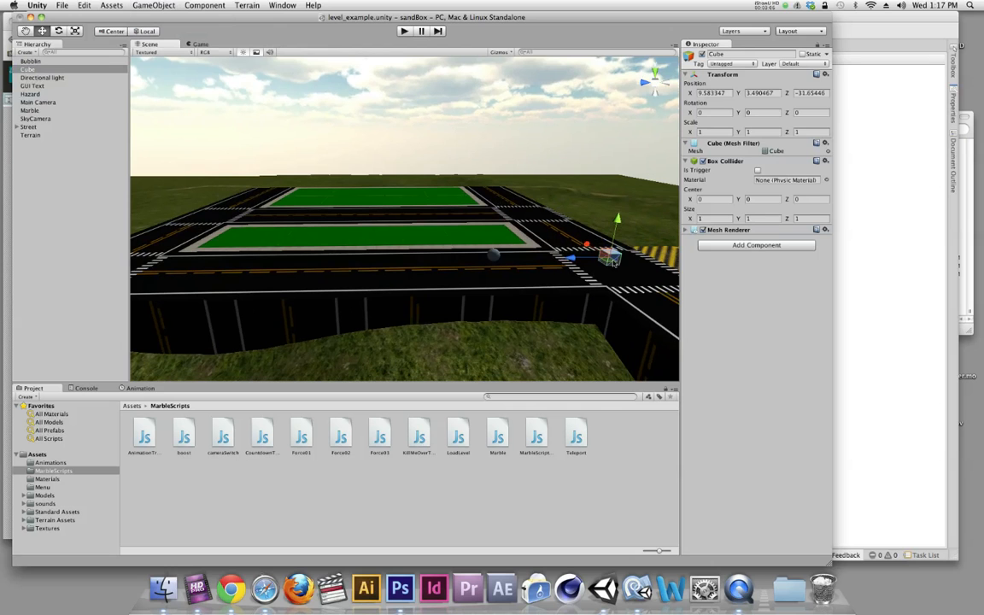
Step: Make the new cube's box collider a trigger and set the cube's X and Z scale to 2
{"action": "left_click", "coordinate": [757, 171]}
{"action": "type", "text": "2"}
{"action": "key", "text": "Tab"}
{"action": "key", "text": "Tab"}
{"action": "type", "text": "2"}
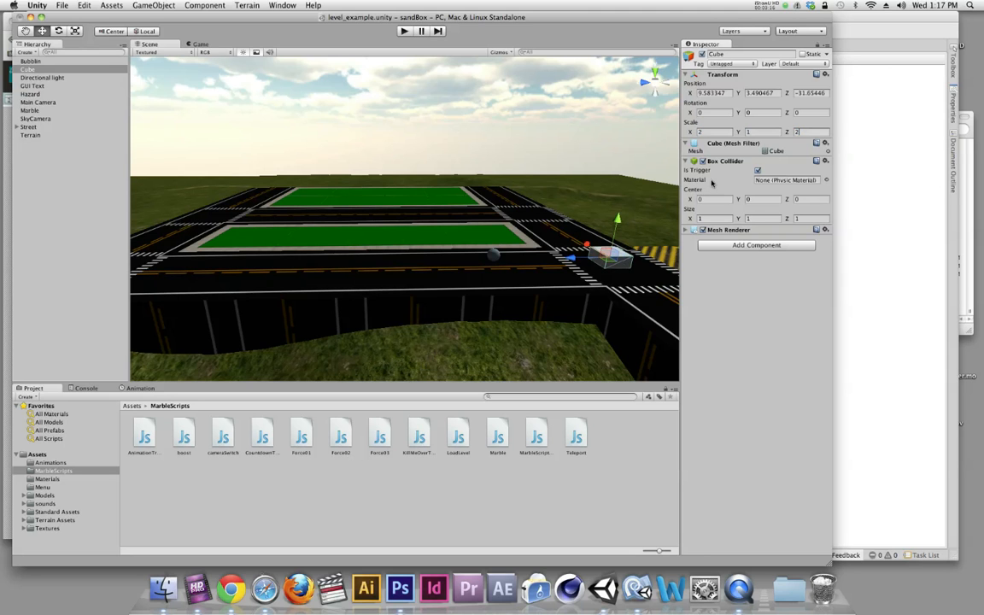
Step: Lower the trigger cube to a Y position of about 3.02 and attach the cameraSwitch script to it
{"action": "mouse_move", "coordinate": [605, 280]}
{"action": "left_mouse_down", "text": "alt"}
{"action": "mouse_move", "coordinate": [604, 290]}
{"action": "mouse_move", "coordinate": [604, 280]}
{"action": "left_mouse_up", "text": "alt"}
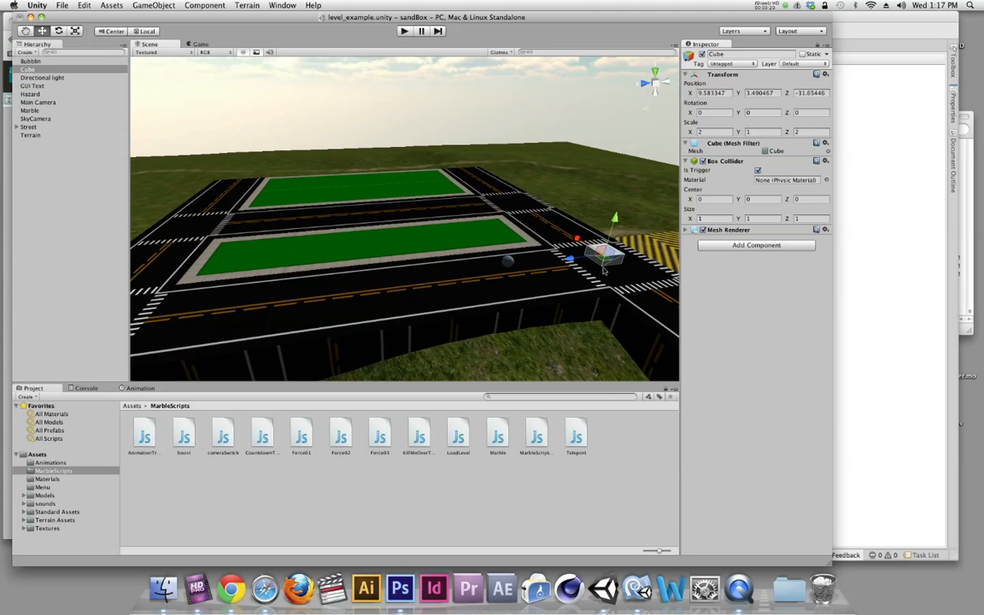
{"action": "left_click_drag", "start_coordinate": [614, 220], "coordinate": [613, 224]}
{"action": "left_click_drag", "start_coordinate": [227, 432], "coordinate": [524, 339]}
{"action": "left_click_drag", "start_coordinate": [744, 299], "coordinate": [726, 282]}
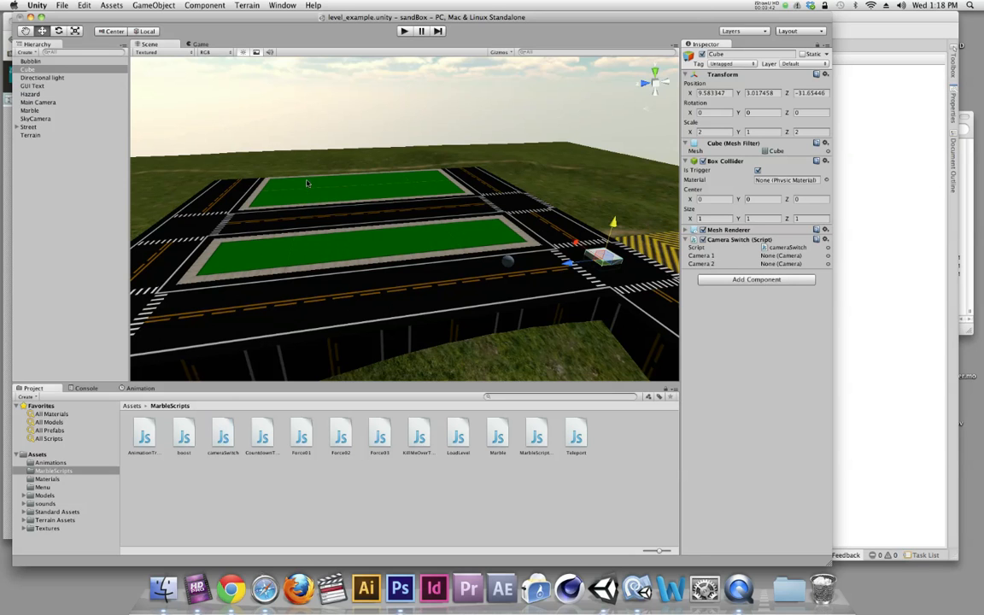
Step: Assign Main Camera as Camera 1 and SkyCamera as Camera 2 in the cube's Camera Switch script
{"action": "left_click", "coordinate": [49, 103]}
{"action": "left_click_drag", "start_coordinate": [49, 103], "coordinate": [768, 259]}
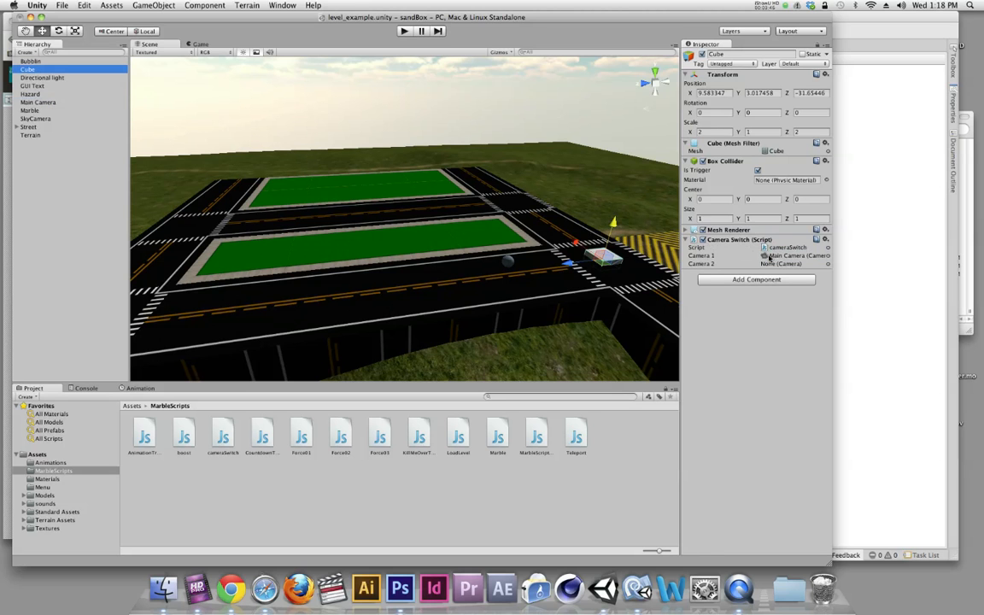
{"action": "left_click", "coordinate": [45, 120]}
{"action": "left_click_drag", "start_coordinate": [46, 120], "coordinate": [775, 268]}
Step: Switch to MonoDevelop and review the camera variables and the Start, OnTriggerEnter and OnTriggerExit functions in cameraSwitch.js
{"action": "key", "text": "super+Tab"}
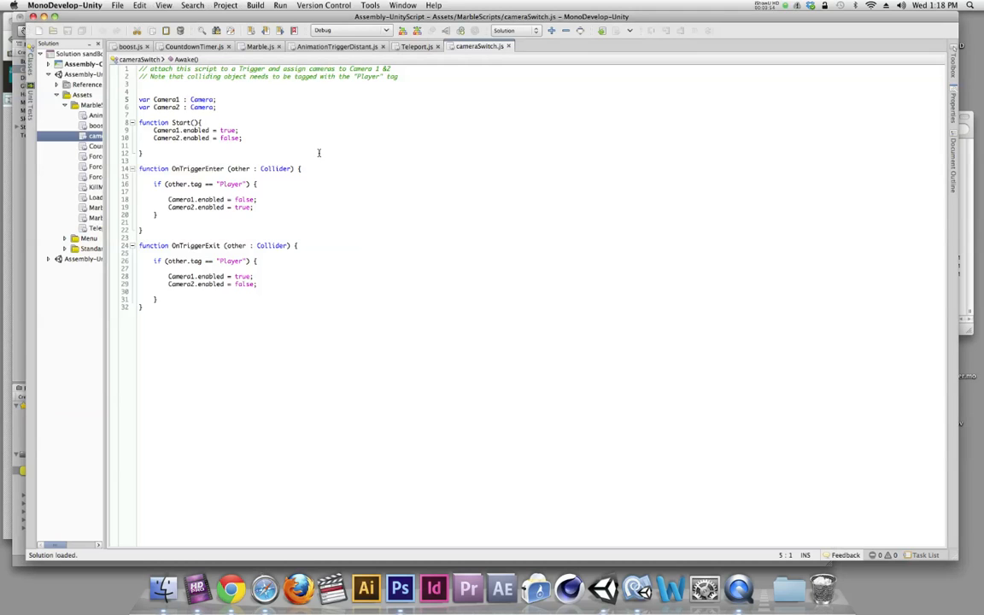
{"action": "left_click_drag", "start_coordinate": [217, 107], "coordinate": [122, 102]}
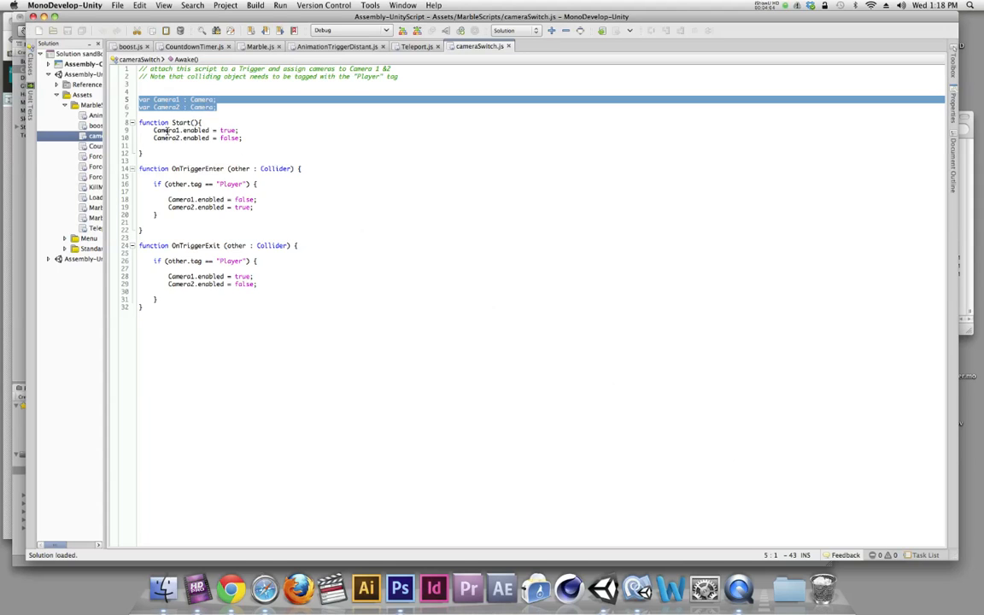
{"action": "mouse_move", "coordinate": [241, 130]}
{"action": "left_mouse_down"}
{"action": "mouse_move", "coordinate": [147, 130]}
{"action": "mouse_move", "coordinate": [152, 138]}
{"action": "mouse_move", "coordinate": [243, 138]}
{"action": "left_mouse_up"}
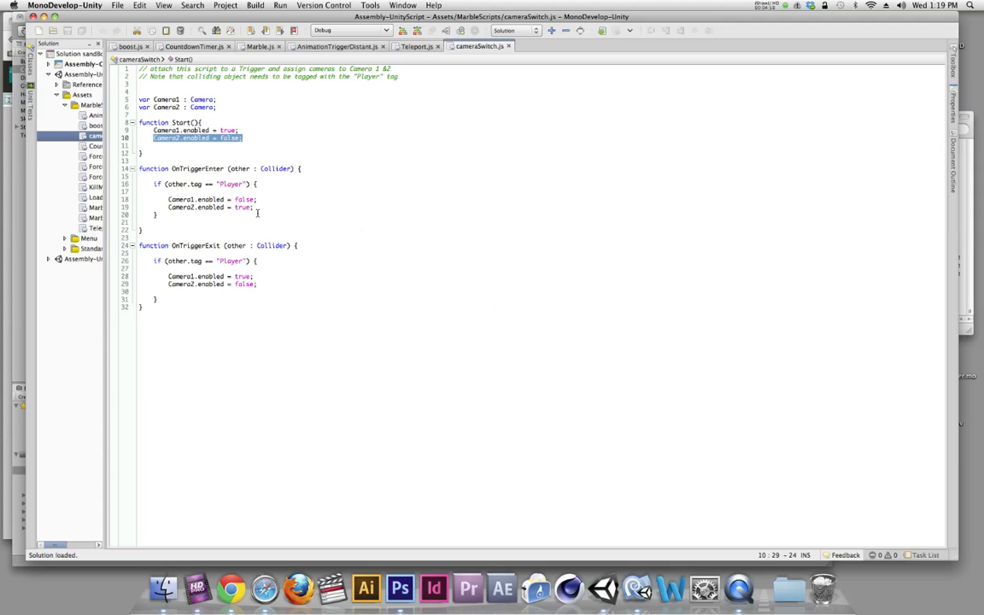
{"action": "left_click_drag", "start_coordinate": [255, 207], "coordinate": [168, 207]}
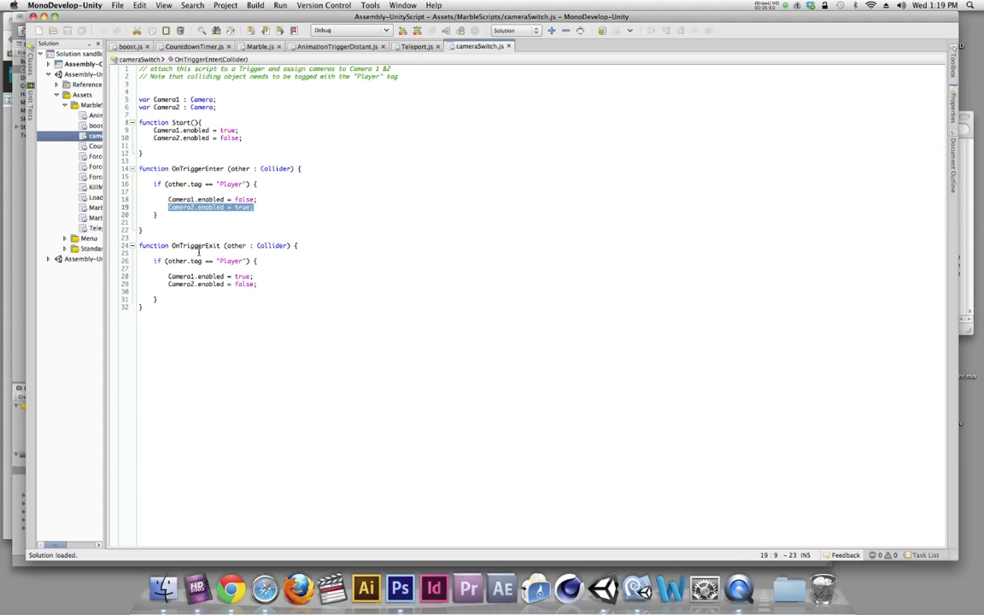
{"action": "double_click", "coordinate": [198, 246]}
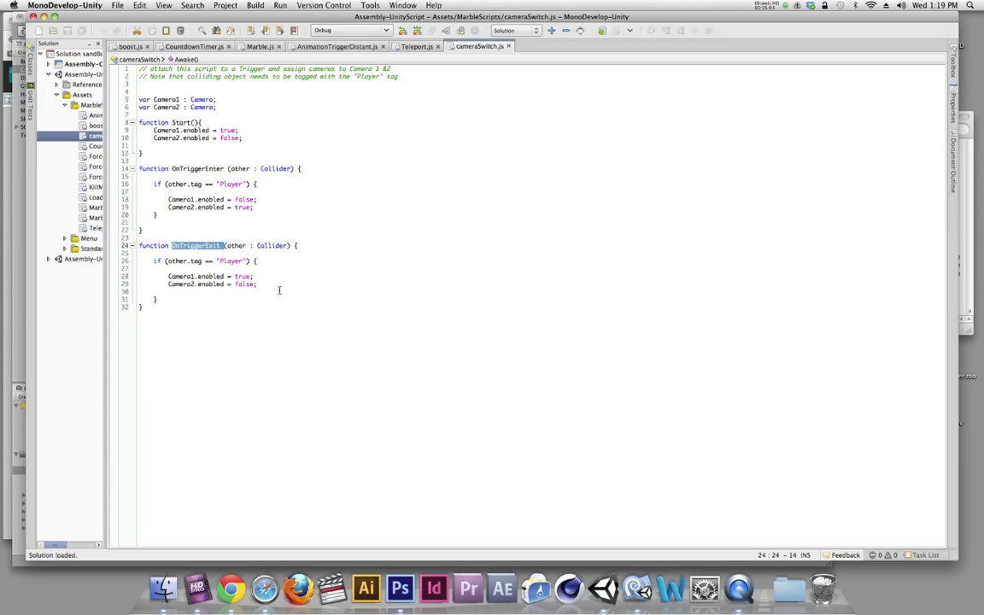
{"action": "left_click_drag", "start_coordinate": [256, 277], "coordinate": [140, 268]}
{"action": "left_click", "coordinate": [225, 301]}
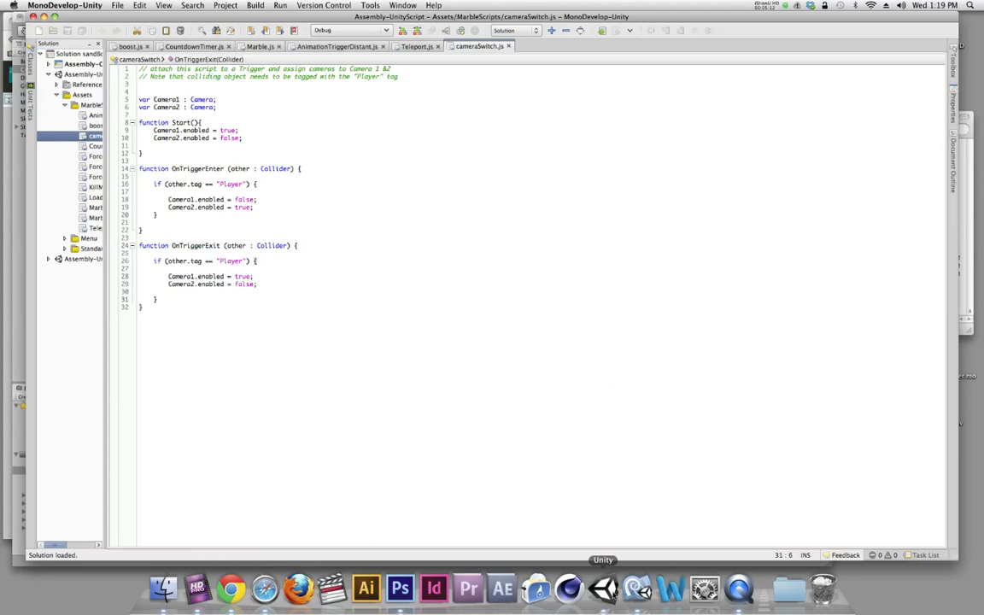
Step: Switch to Unity, check the marble's tag and play-test the camera switch twice by rolling the marble through the trigger cube
{"action": "left_click", "coordinate": [603, 589]}
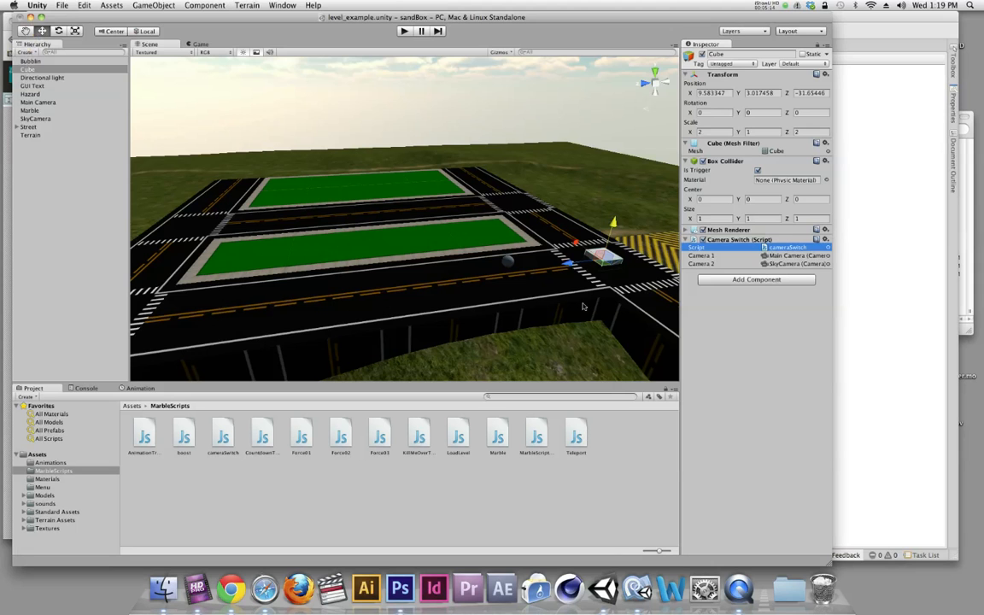
{"action": "left_click", "coordinate": [507, 261]}
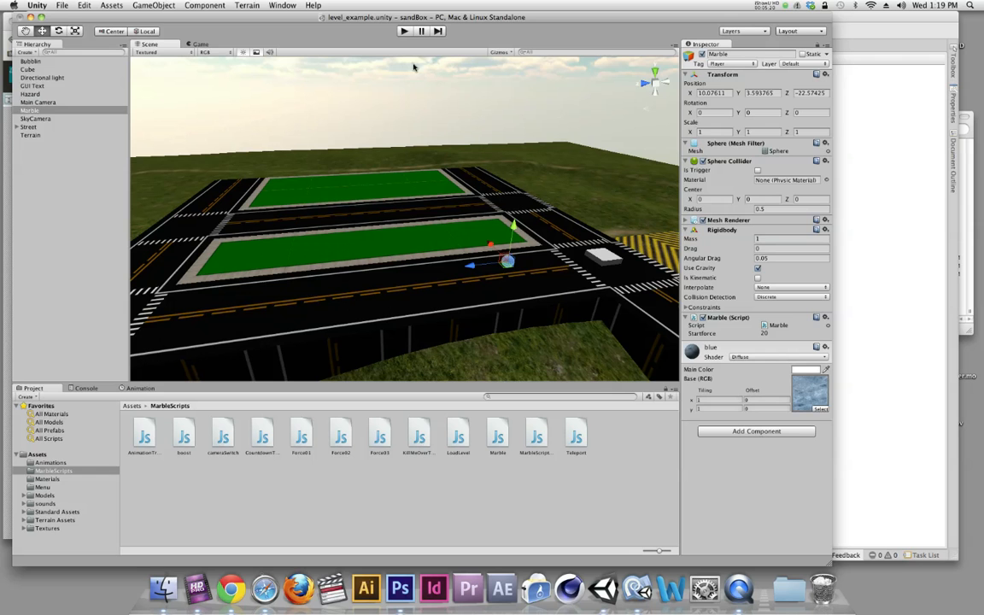
{"action": "left_click", "coordinate": [403, 31]}
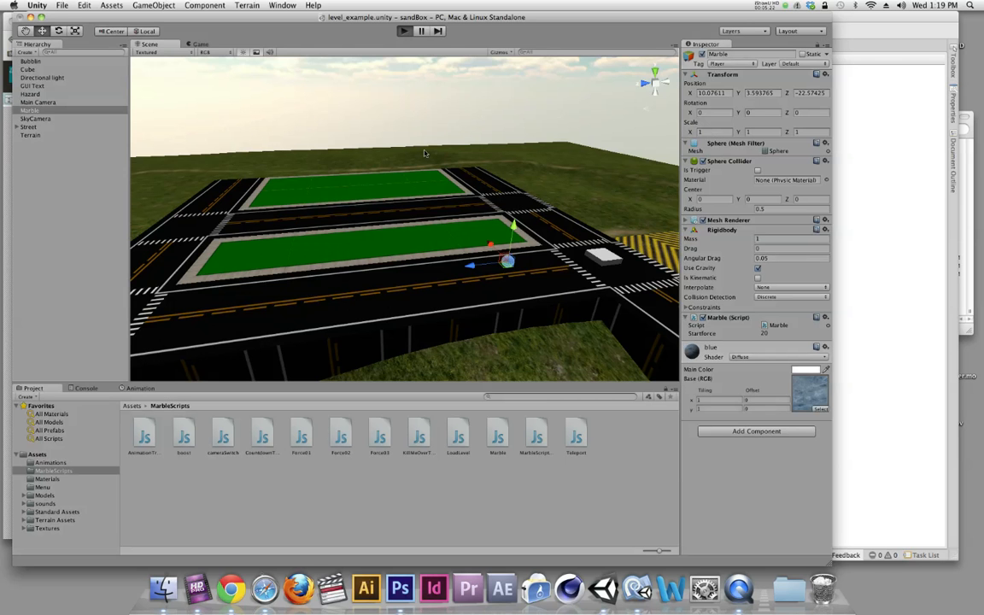
{"action": "key", "text": "w"}
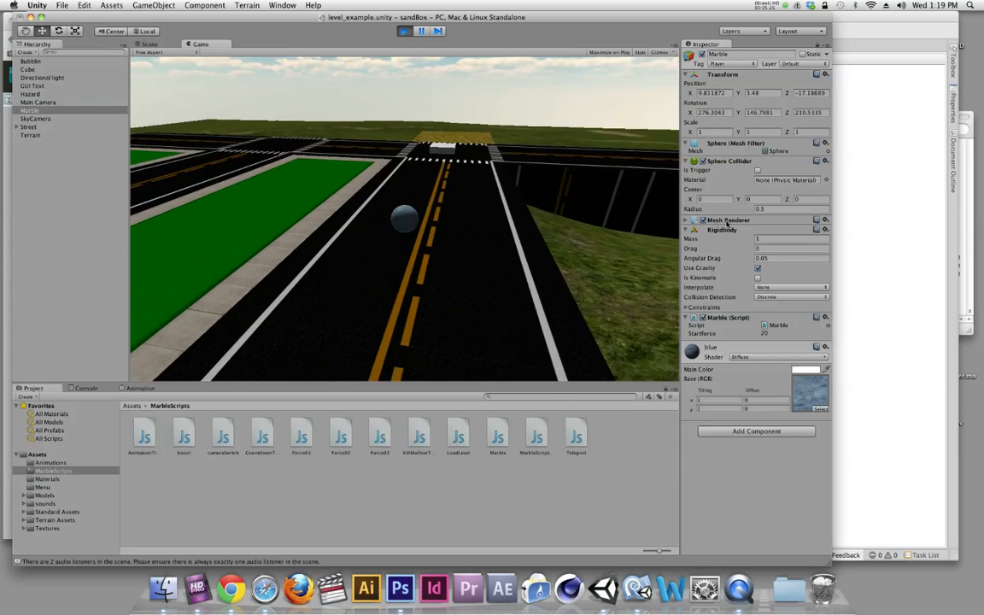
{"action": "key", "text": "w"}
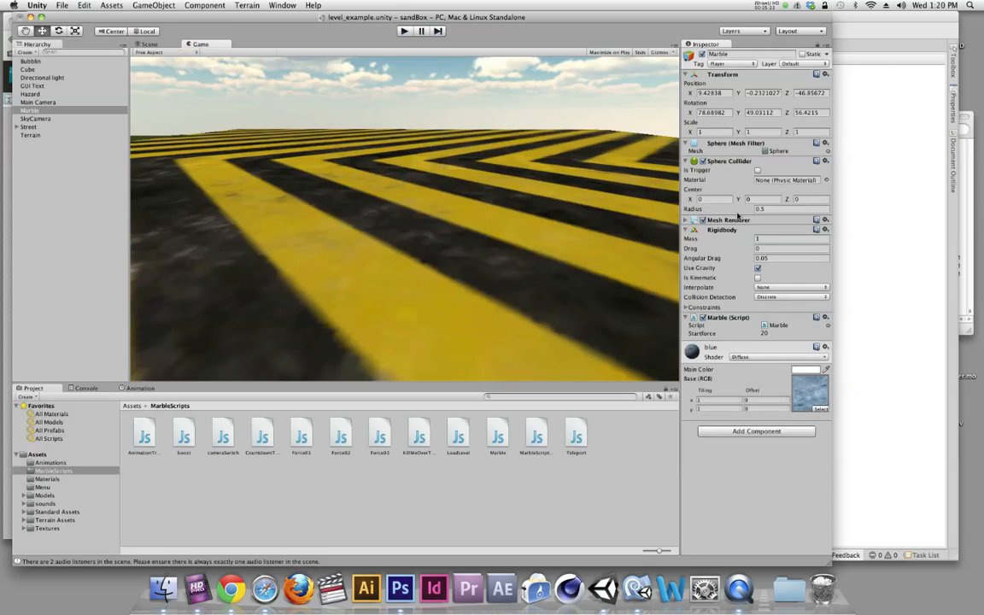
{"action": "key", "text": "super+p"}
{"action": "left_click", "coordinate": [404, 32]}
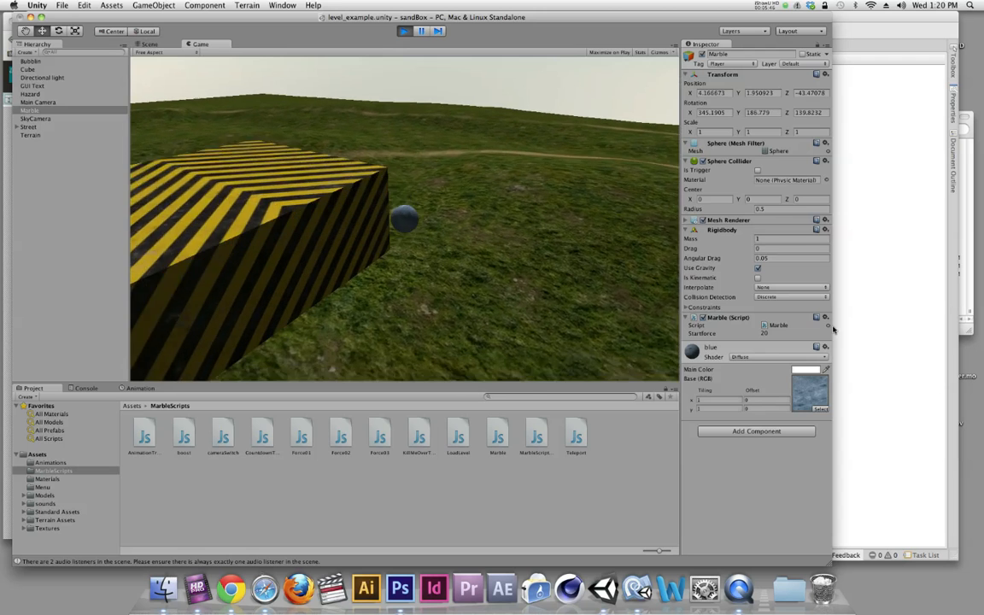
{"action": "key", "text": "super+p"}
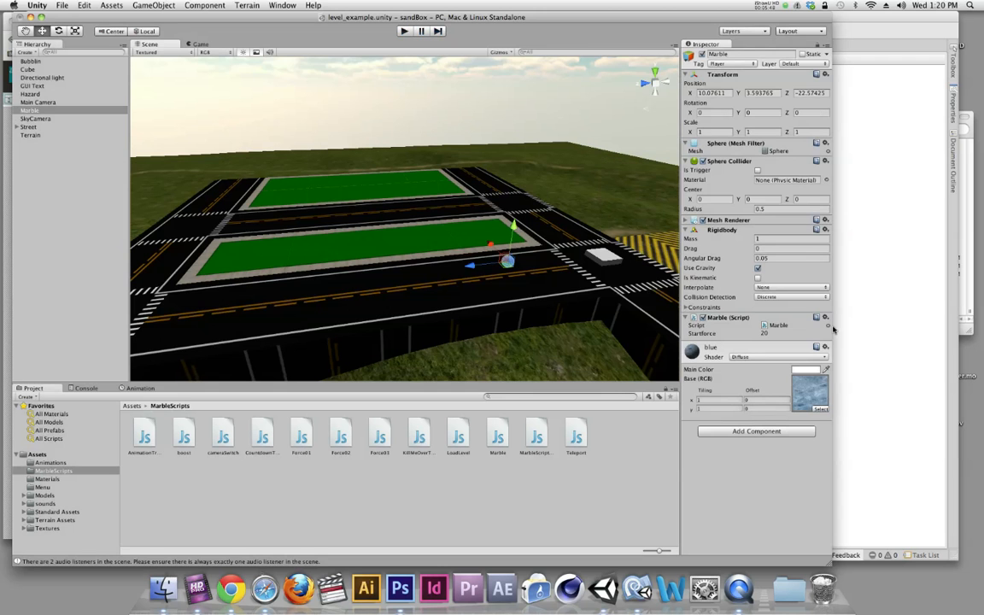